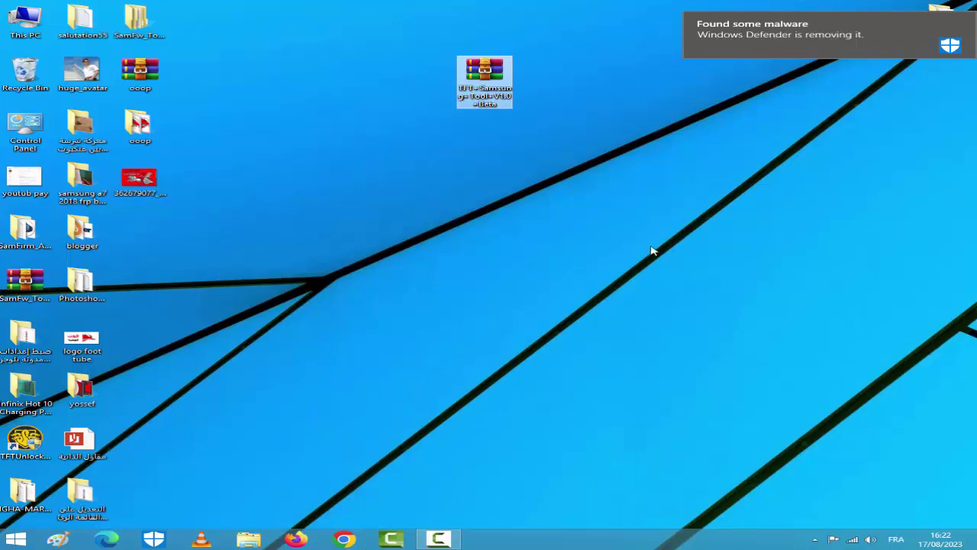
- Turn off real-time protection in Windows Defender and save the change
click(156, 538)
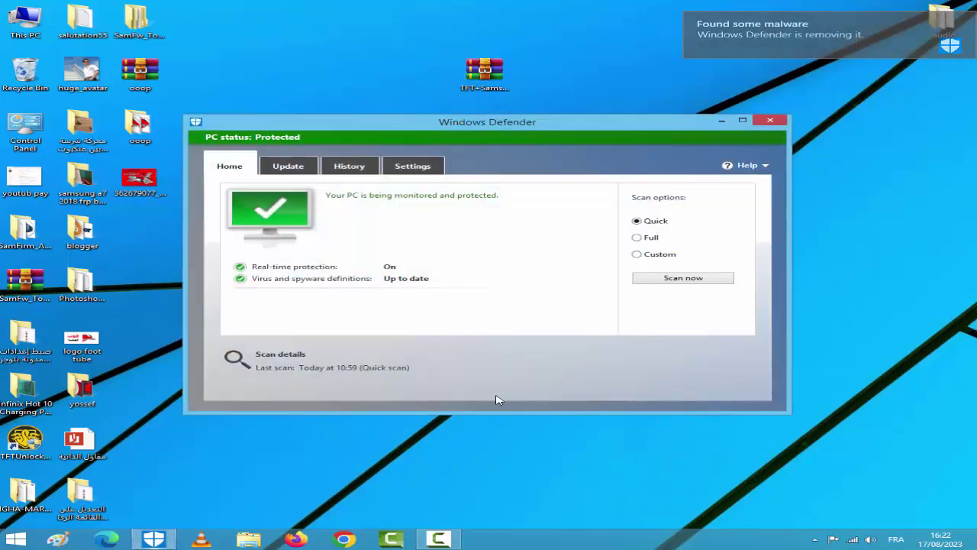
click(721, 121)
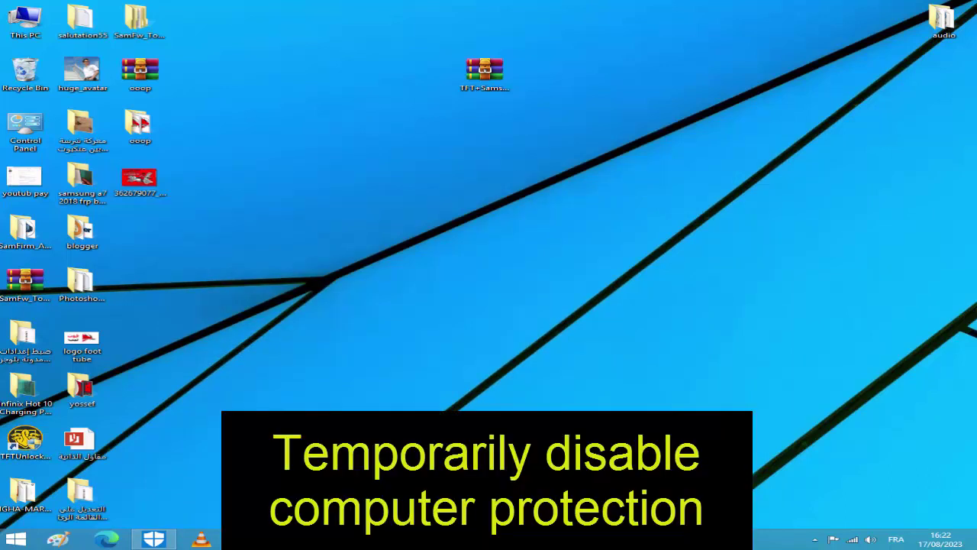
click(157, 539)
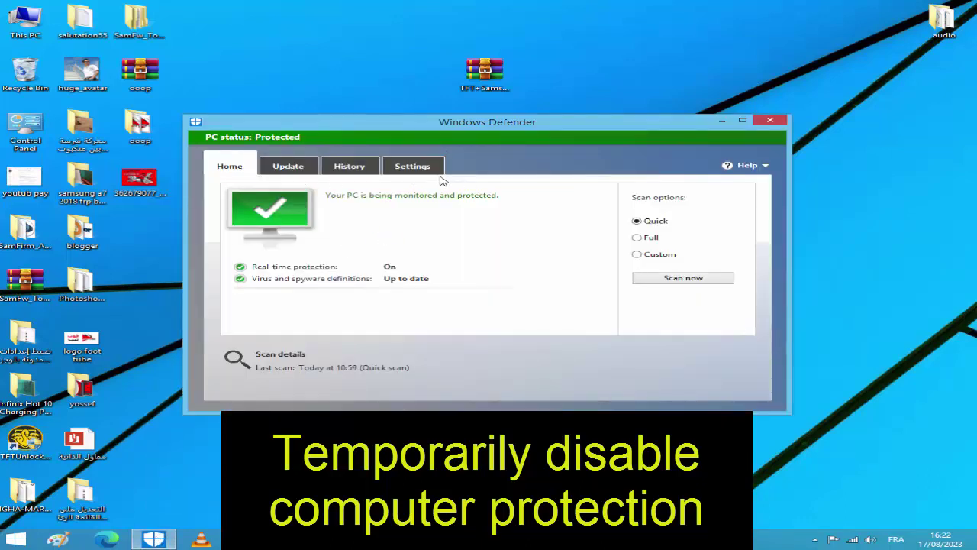
click(412, 166)
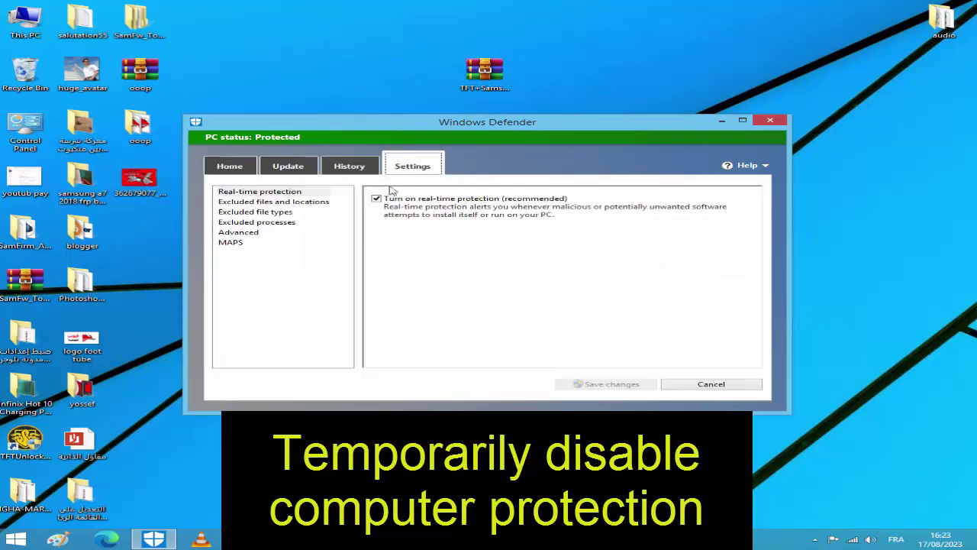
click(375, 198)
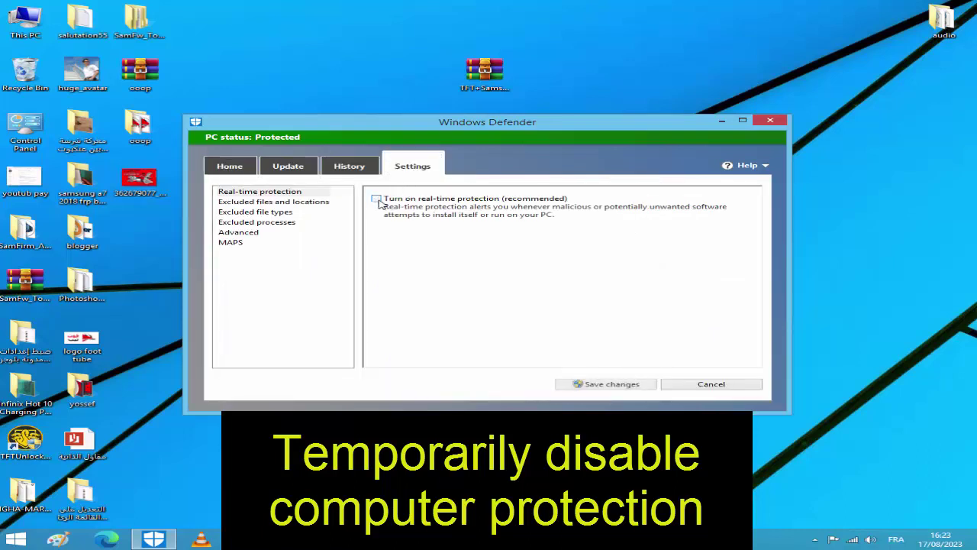
click(602, 388)
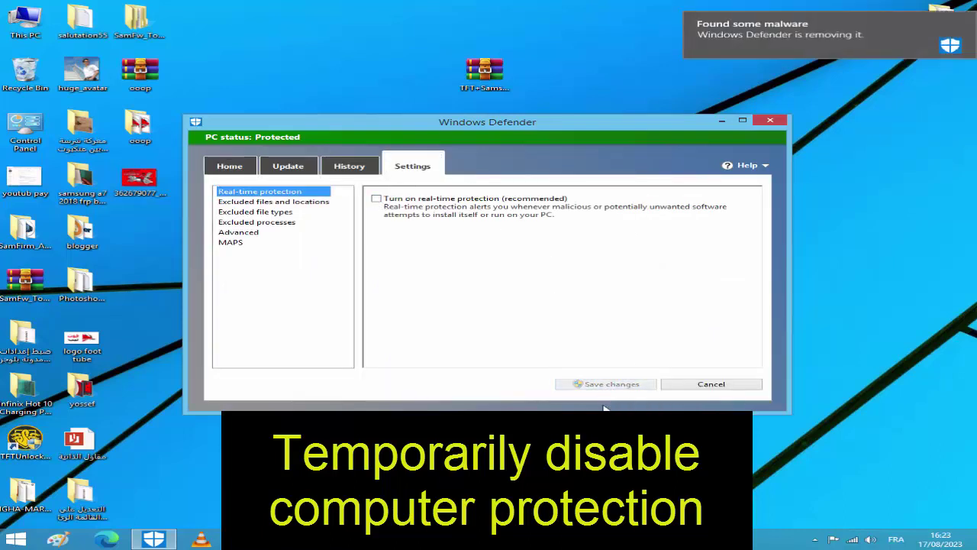
click(721, 122)
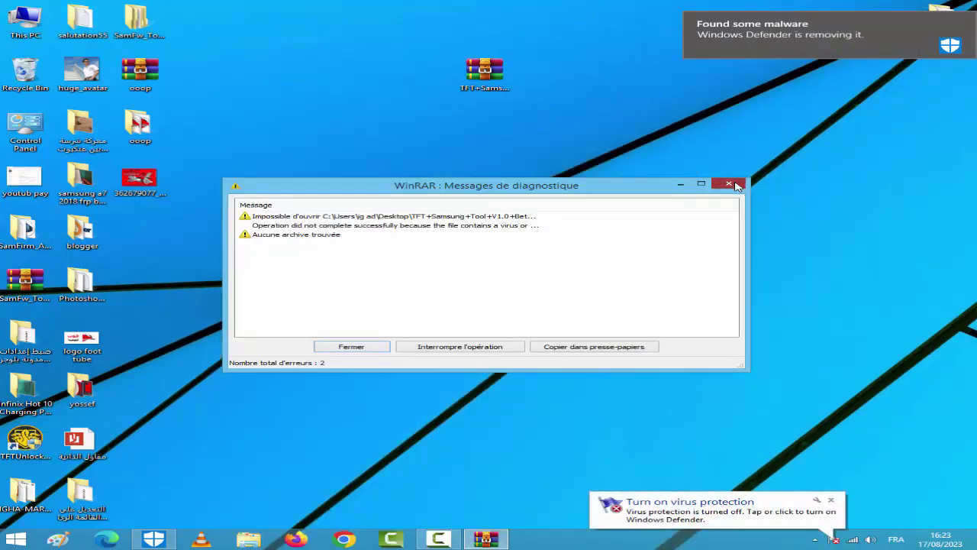
- Extract the TFT+Samsung+Tool+V1.0+Beta archive into its own folder and place that folder beside the archive on the desktop
click(730, 185)
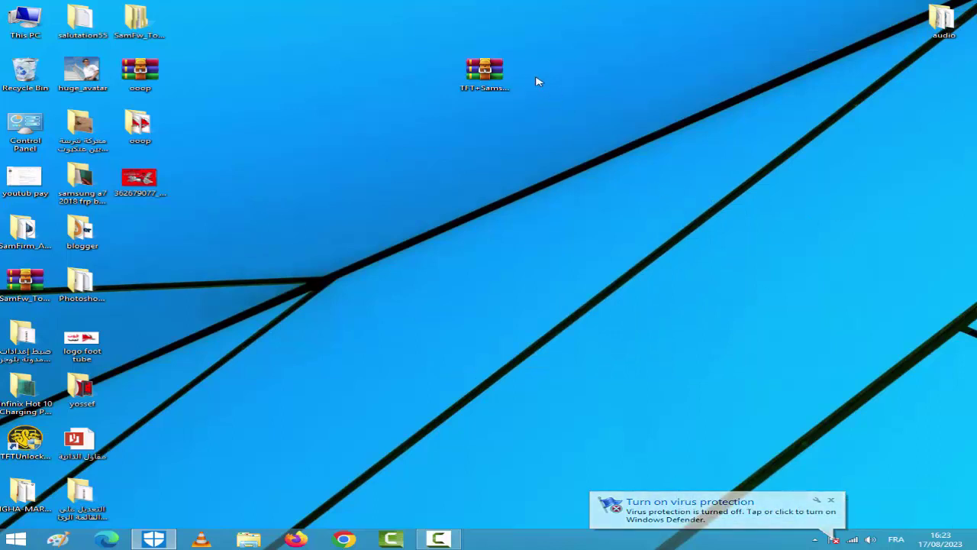
right_click(484, 74)
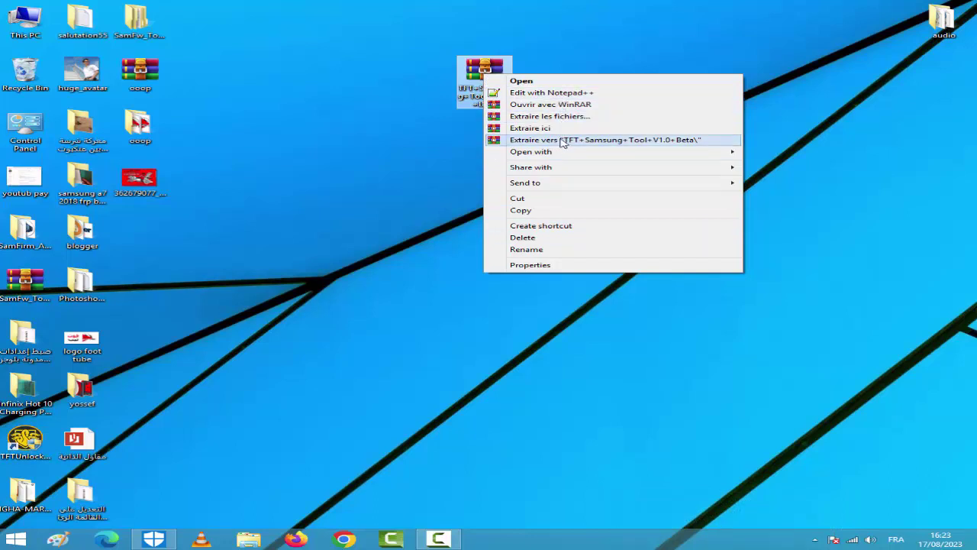
click(563, 140)
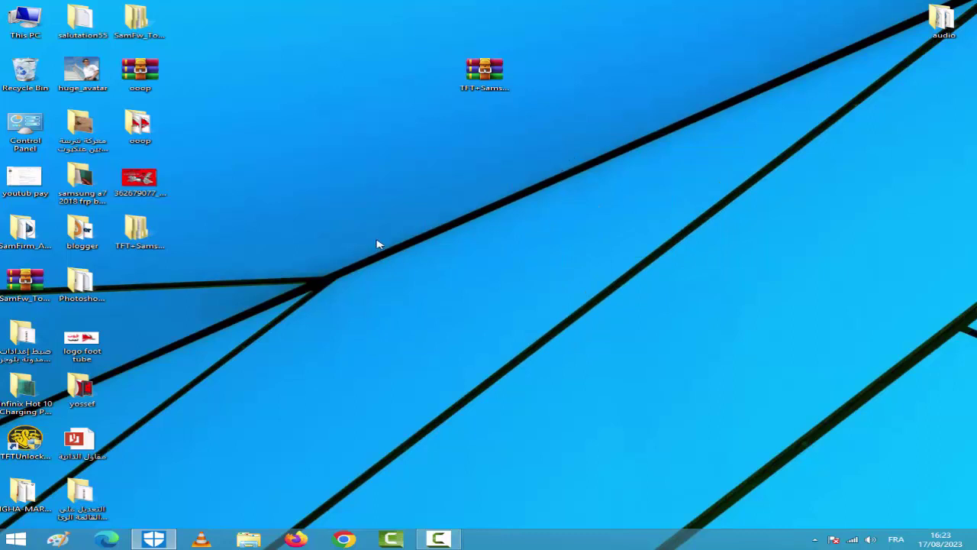
drag(135, 229, 539, 76)
click(530, 172)
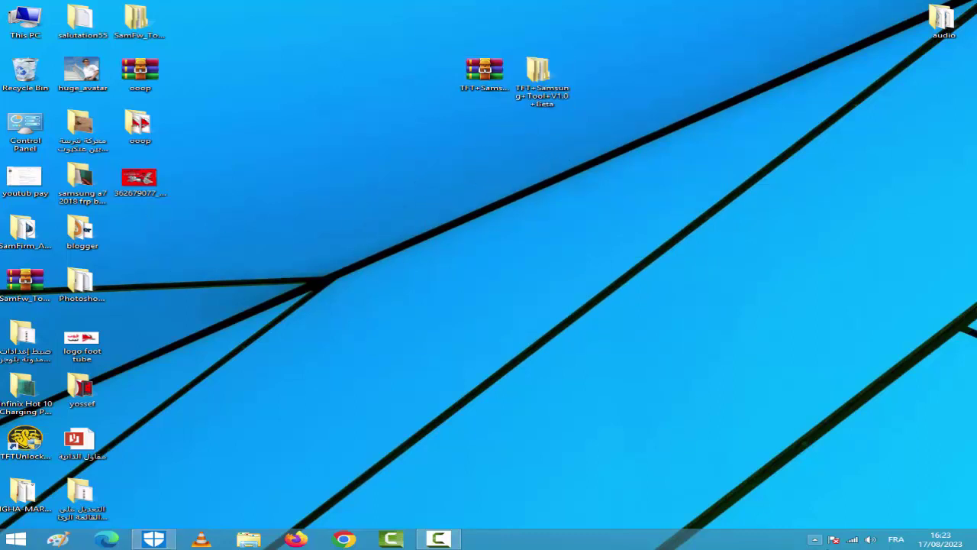
- Disconnect the computer from the Wifi_Perso_2.4G wireless network
click(852, 541)
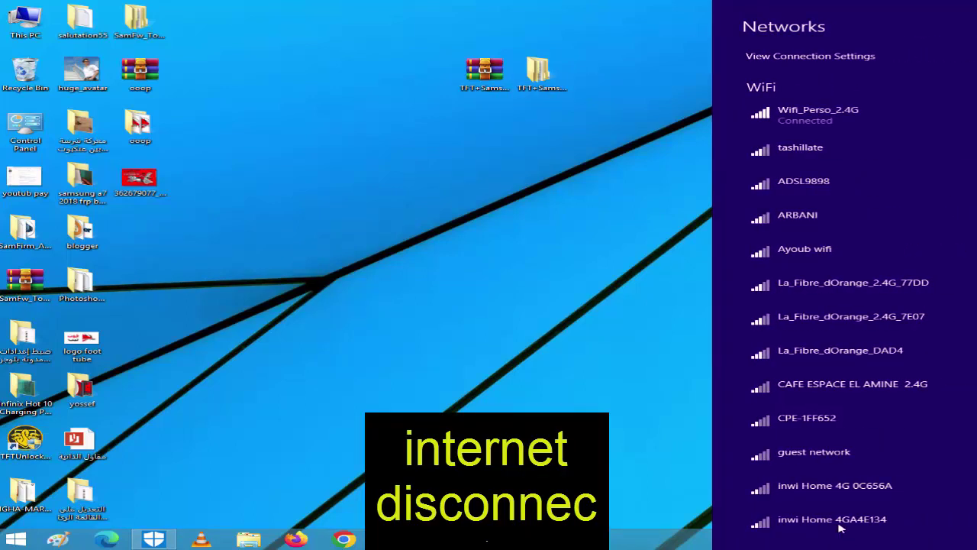
click(842, 115)
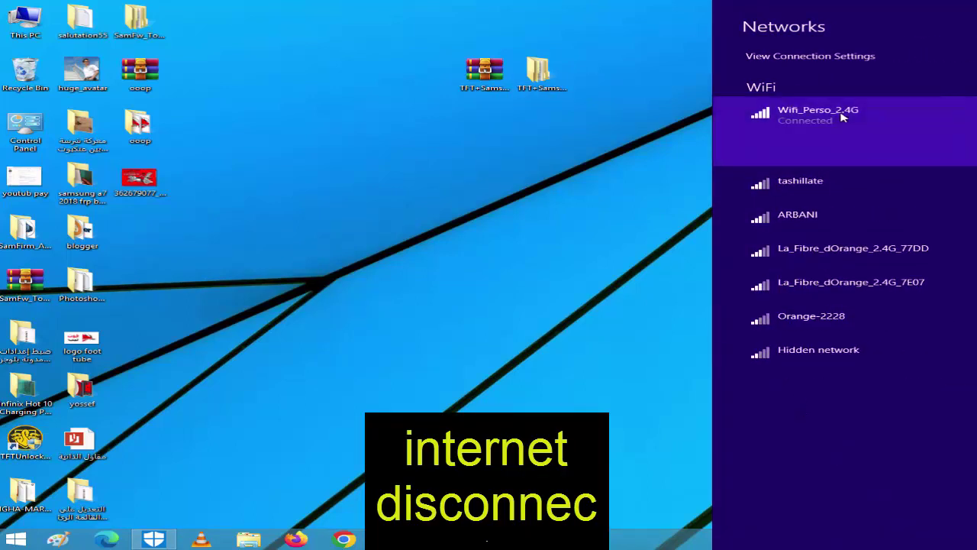
click(897, 145)
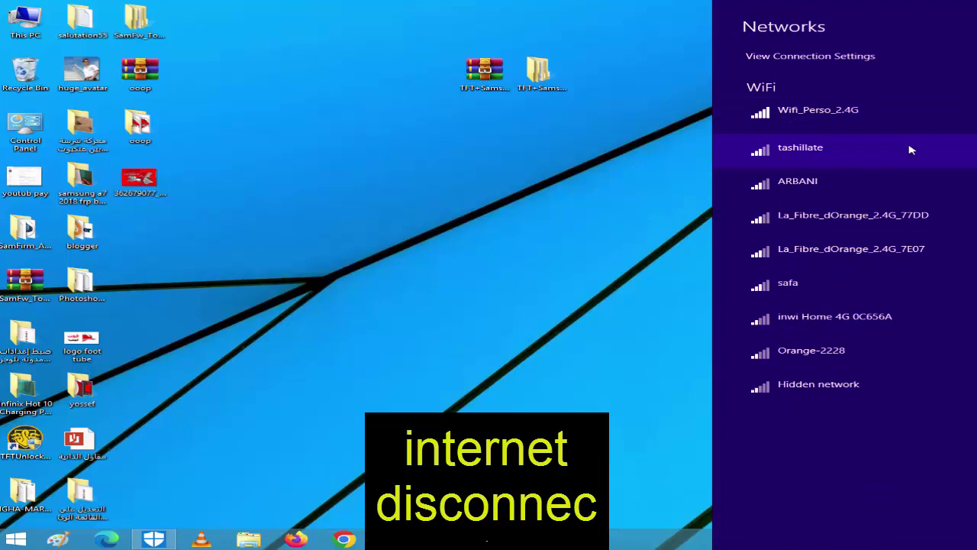
click(665, 170)
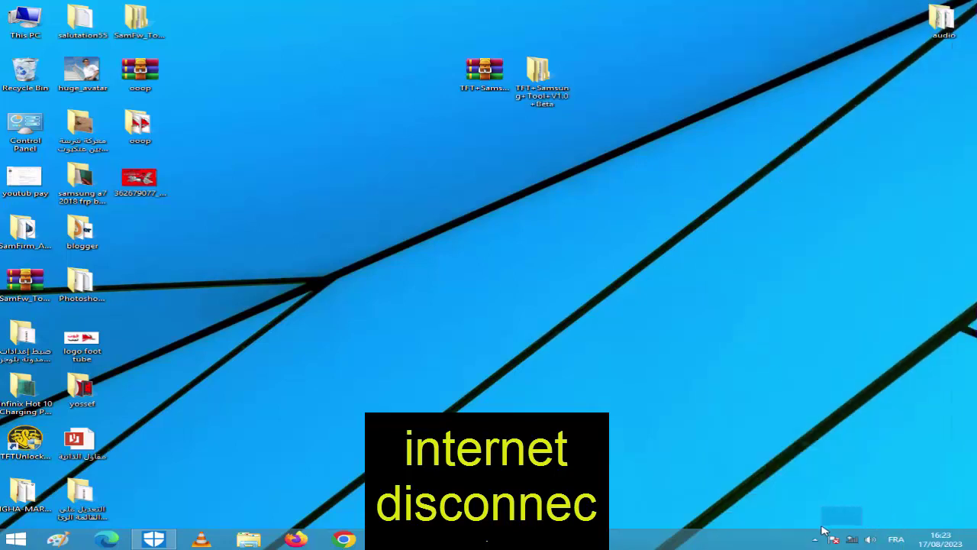
- Move the extracted folder further from the archive and open its TFT Software subfolder inside TFT Samsung Tool V1.0 Beta
drag(539, 76, 622, 92)
double_click(594, 68)
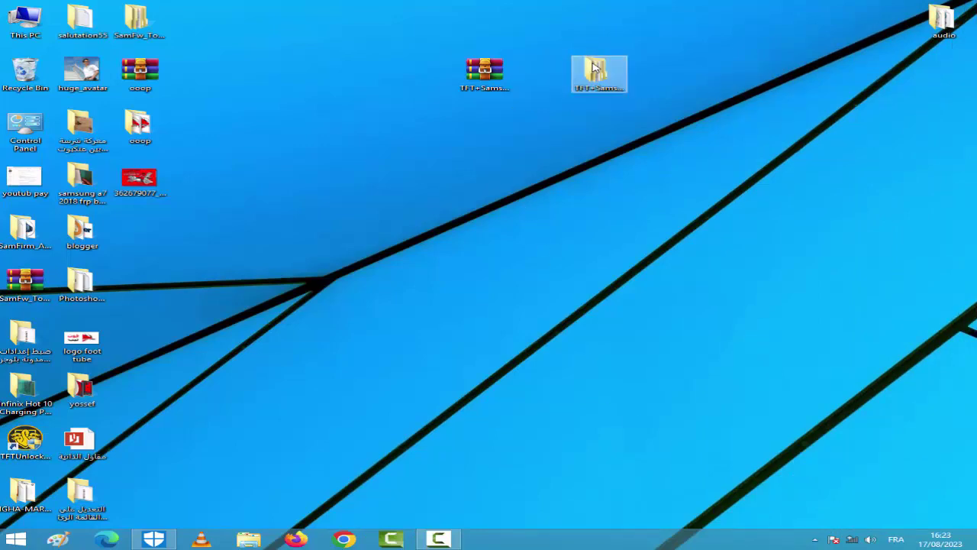
double_click(245, 208)
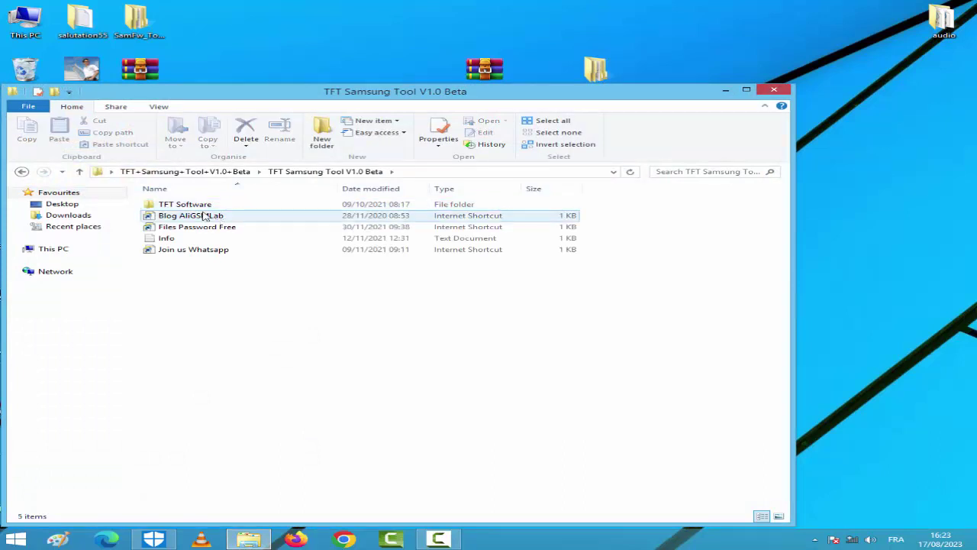
double_click(290, 204)
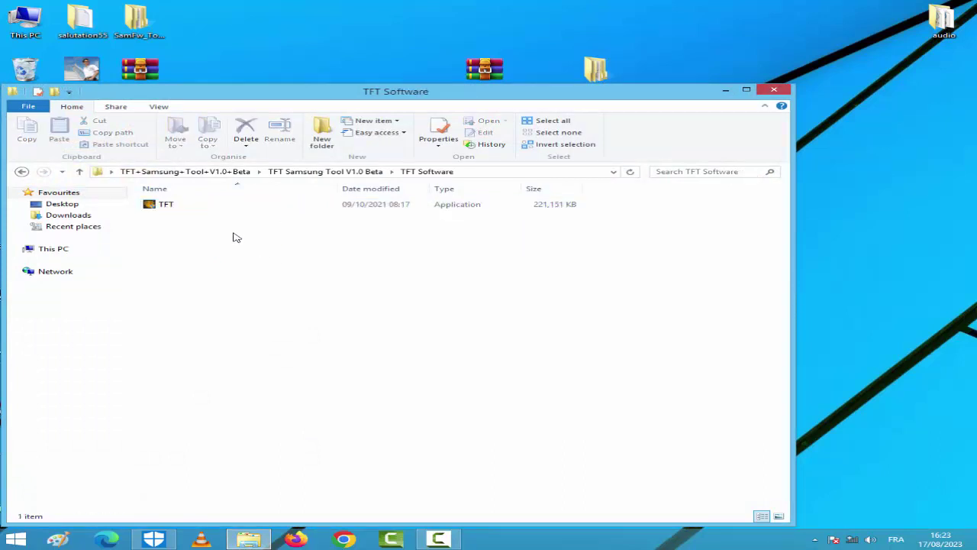
- Run the TFT application as administrator to install it, and clear the open folder windows from the desktop
right_click(199, 203)
click(191, 203)
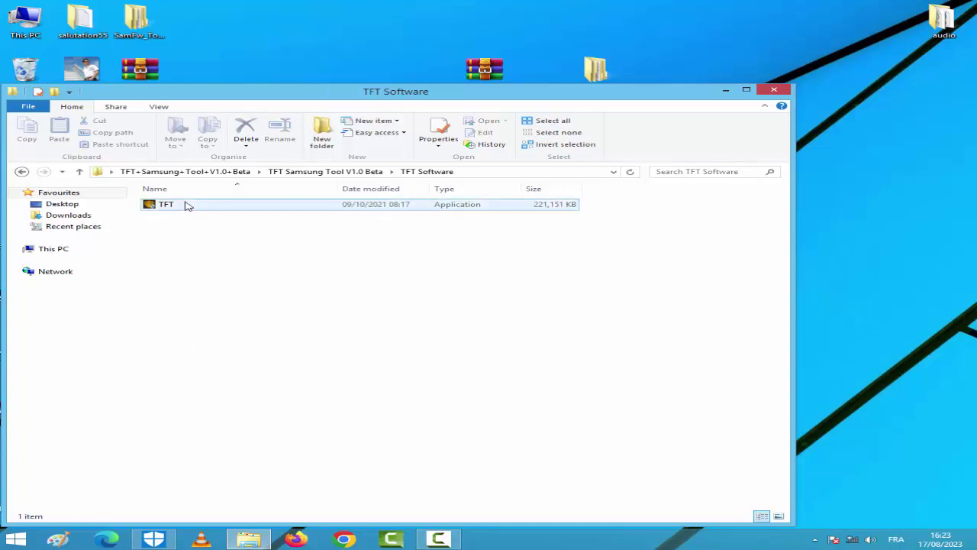
right_click(181, 206)
click(175, 204)
right_click(174, 206)
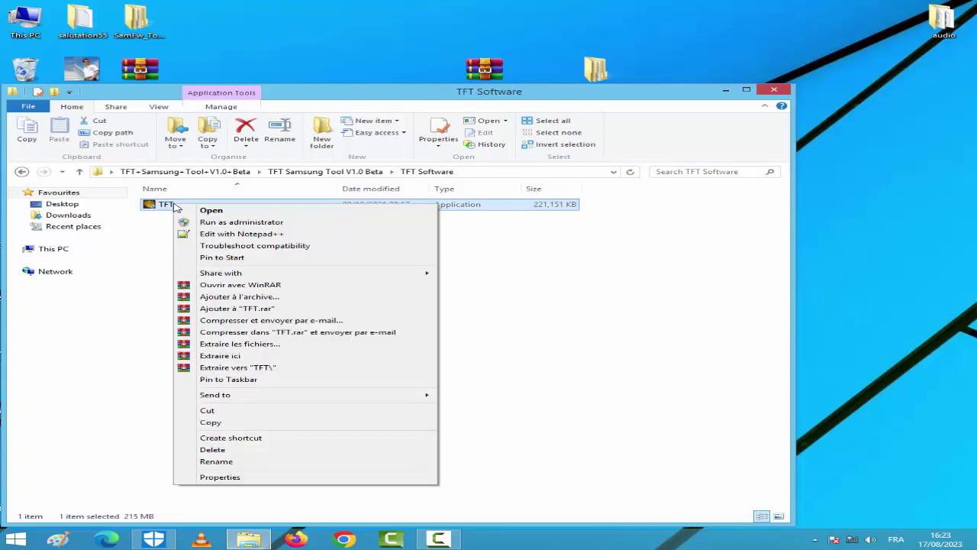
click(225, 221)
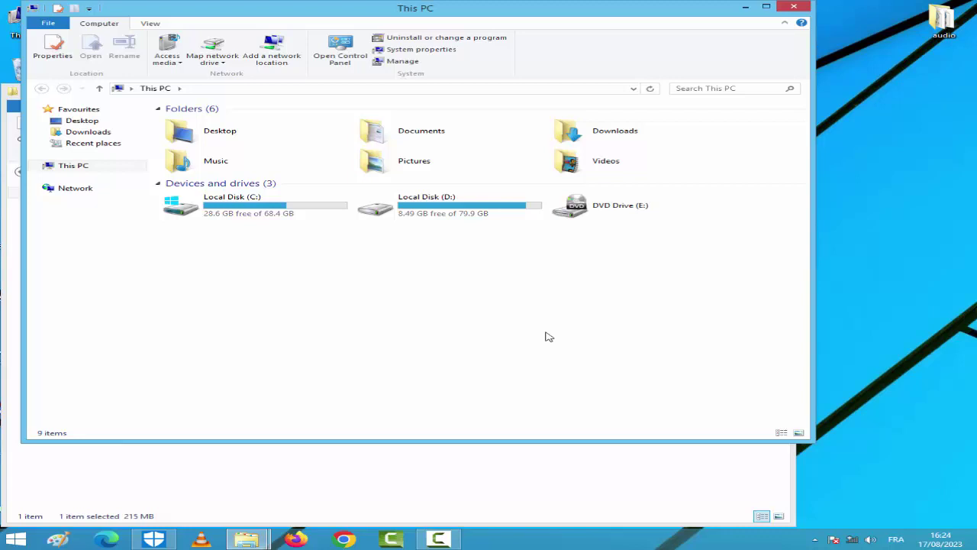
click(803, 9)
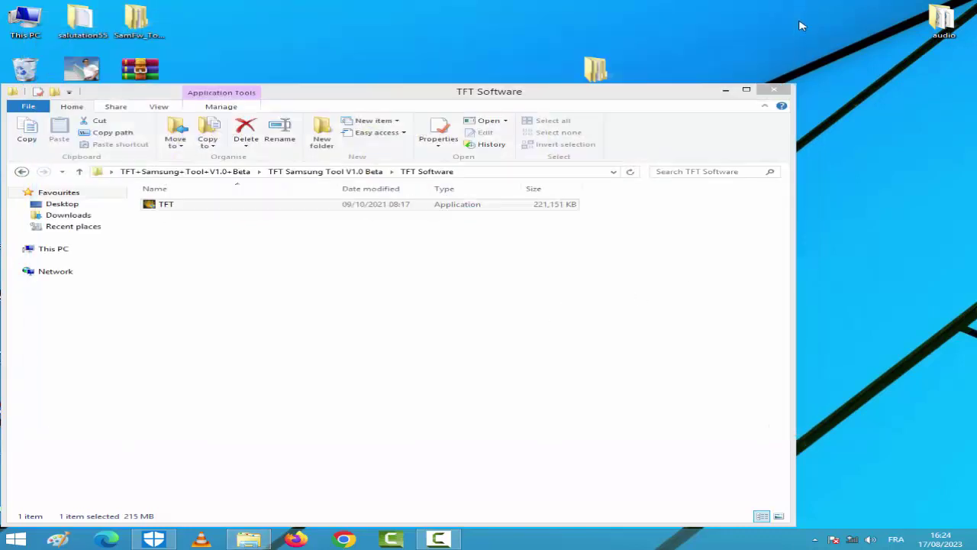
click(725, 92)
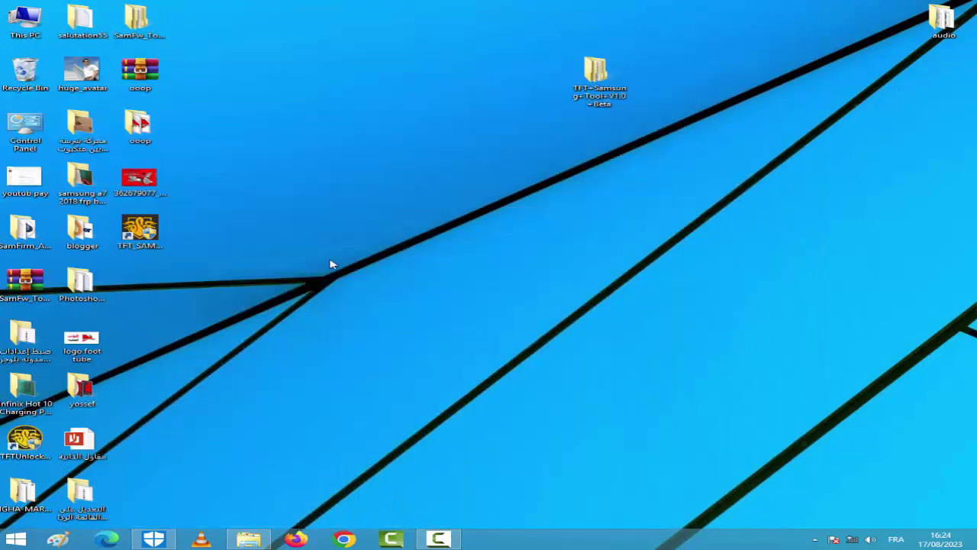
- Place the TFT_SAMSUNG shortcut below the extracted folder, launch it and close the browser window that opens
drag(141, 233, 605, 163)
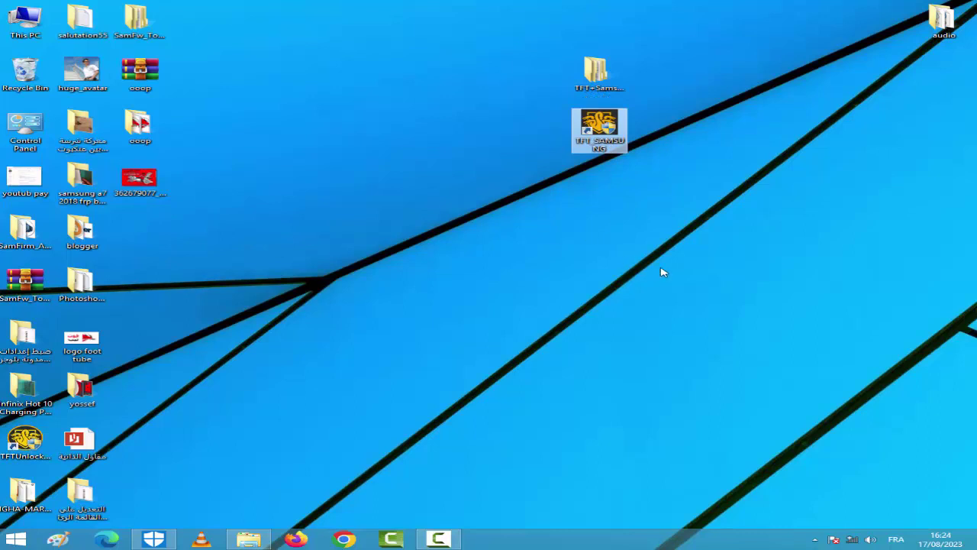
right_click(592, 122)
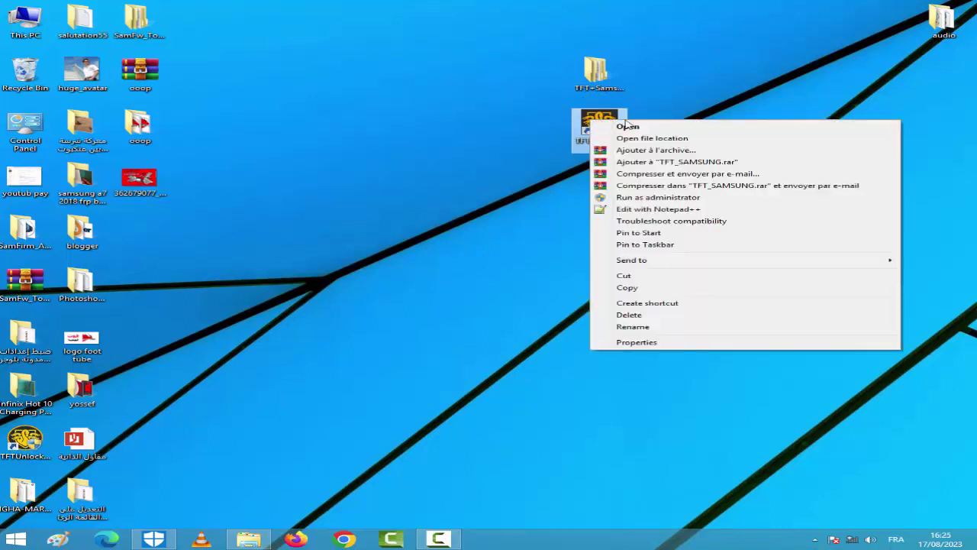
right_click(586, 121)
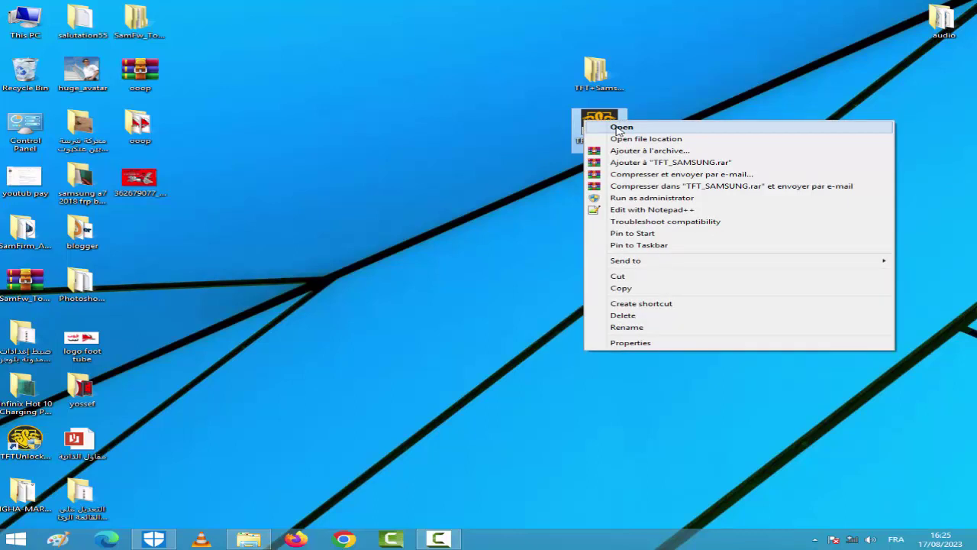
click(619, 128)
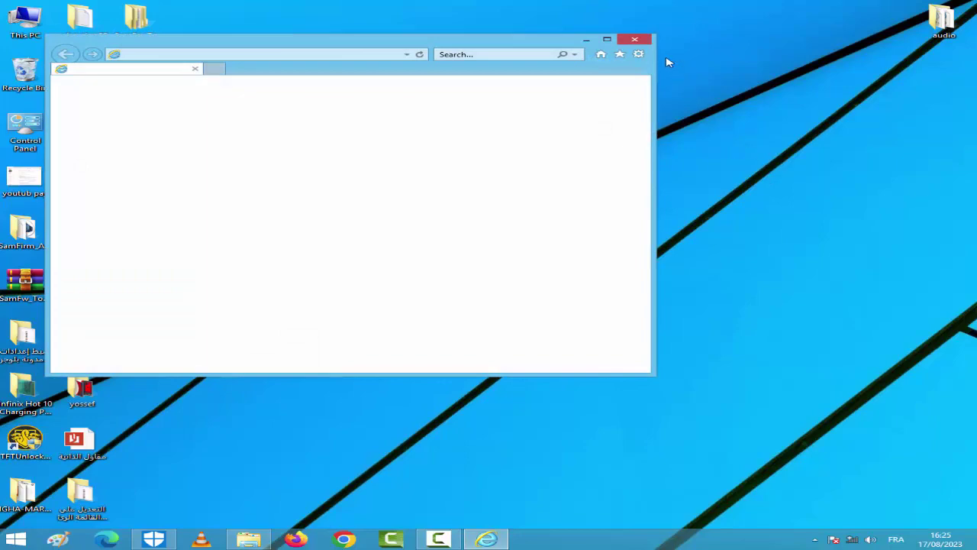
click(639, 39)
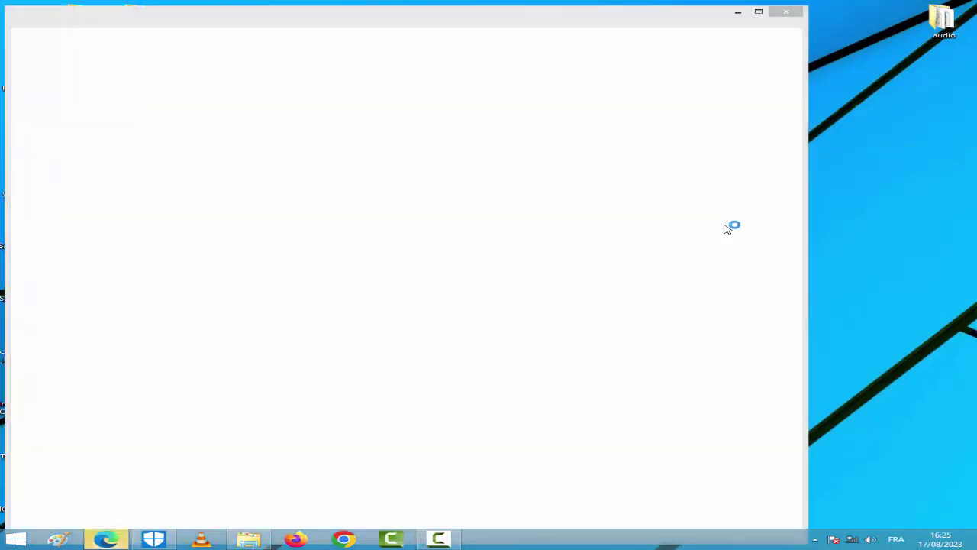
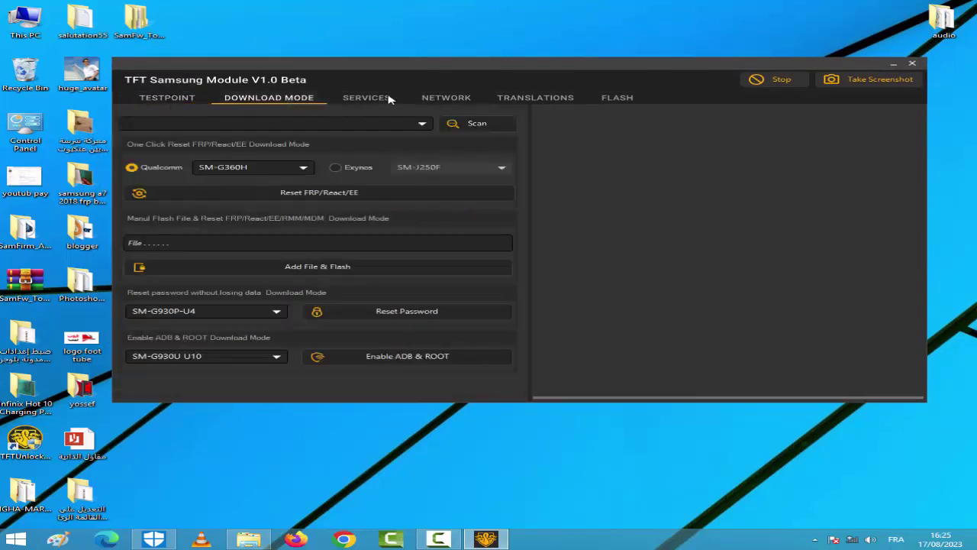
- Examine the Services, Network and Translations functions of TFT Samsung Module, including the IMEI repair model list, model search and automatic model detection
click(358, 97)
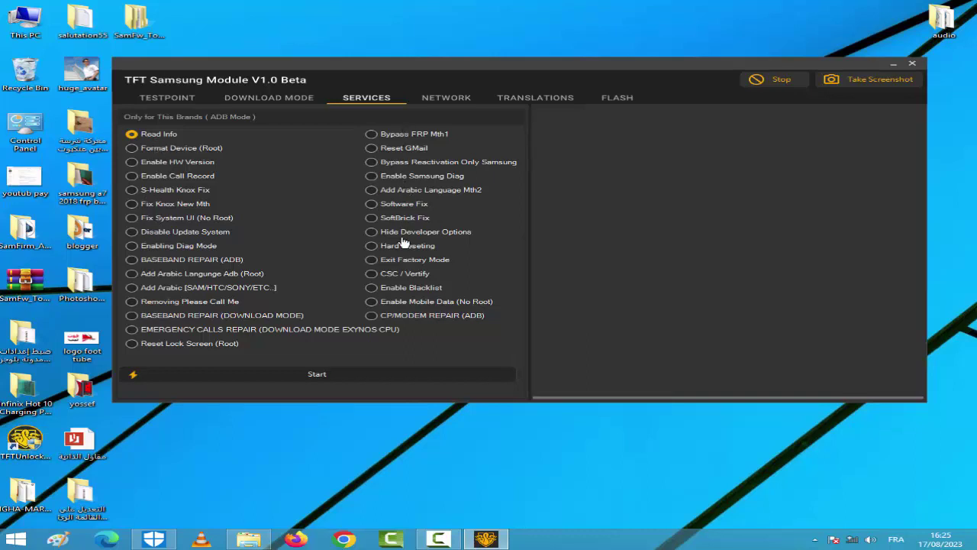
click(443, 99)
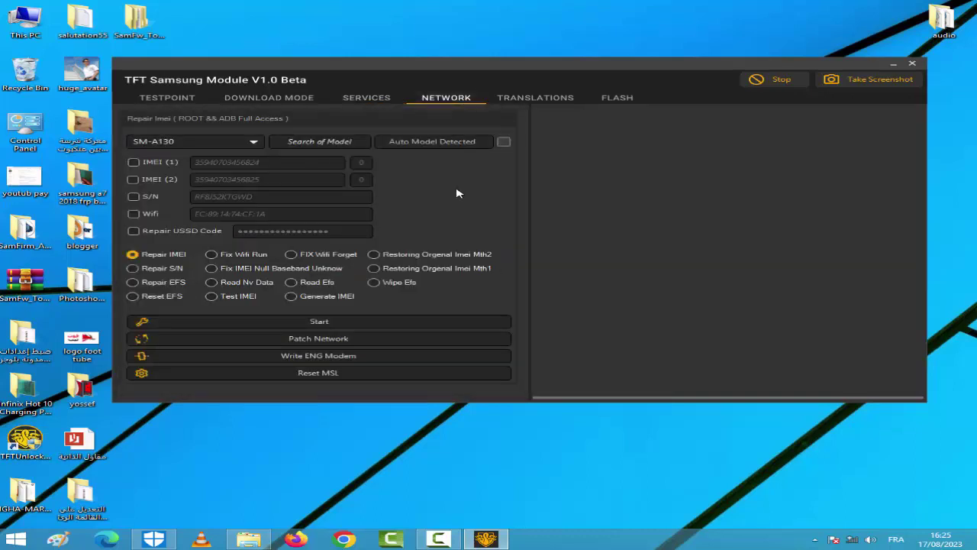
click(253, 142)
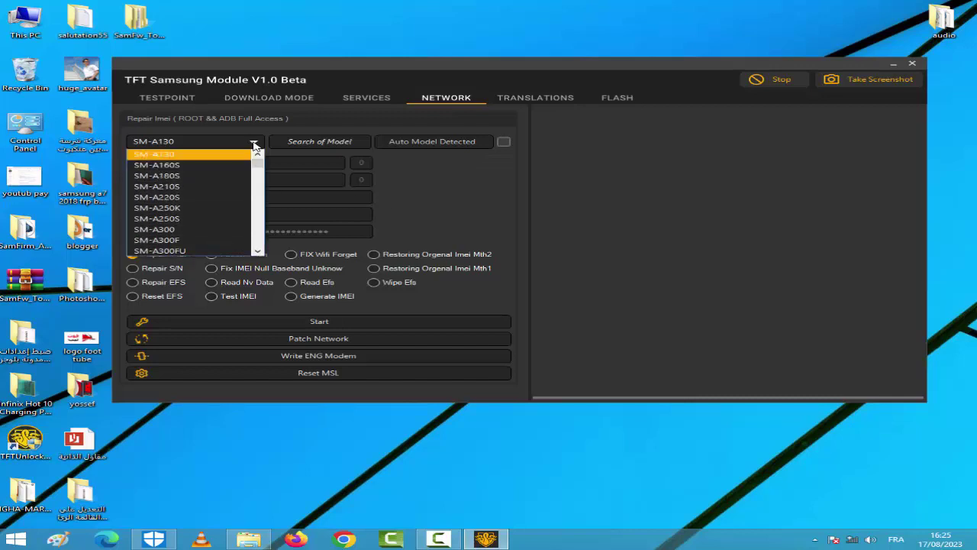
mouse_move(258, 166)
mouse_down()
mouse_move(256, 219)
mouse_move(261, 162)
mouse_up()
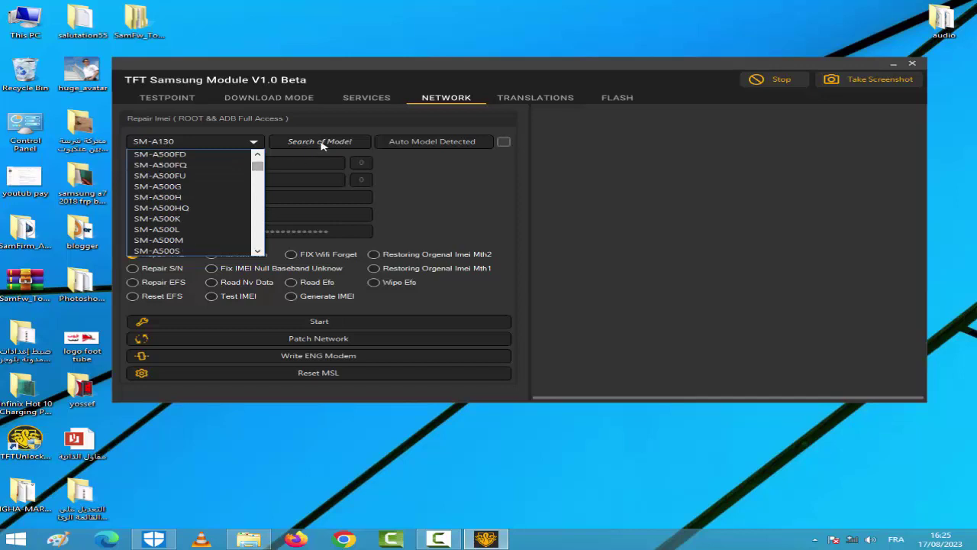
click(322, 144)
click(452, 142)
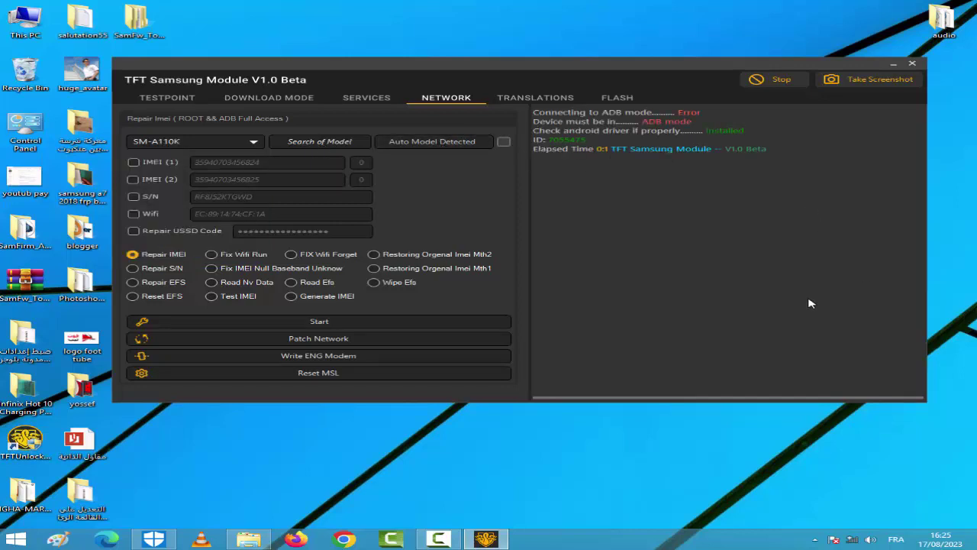
click(524, 100)
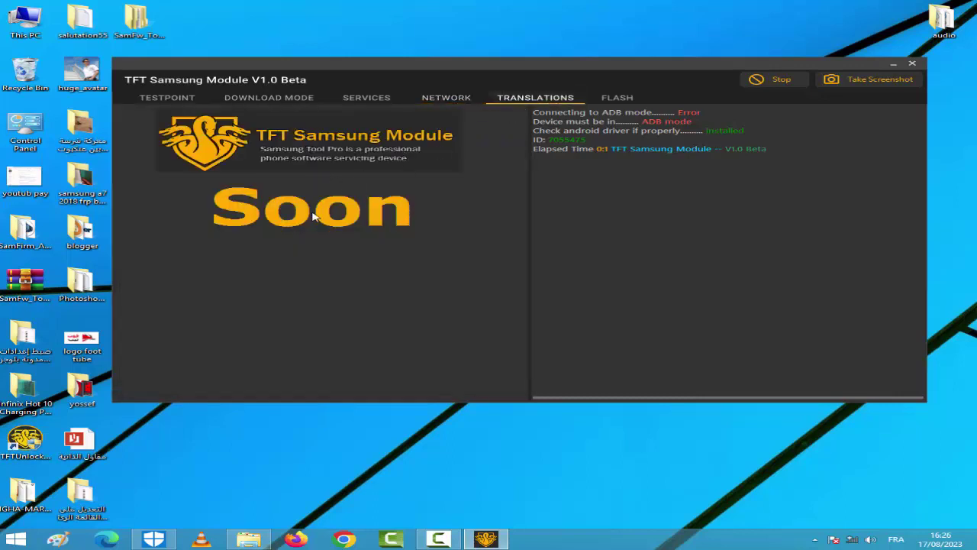
- Examine the Flash function and browse the Qualcomm model list for the one-click FRP/React/EE reset in Download Mode
click(611, 100)
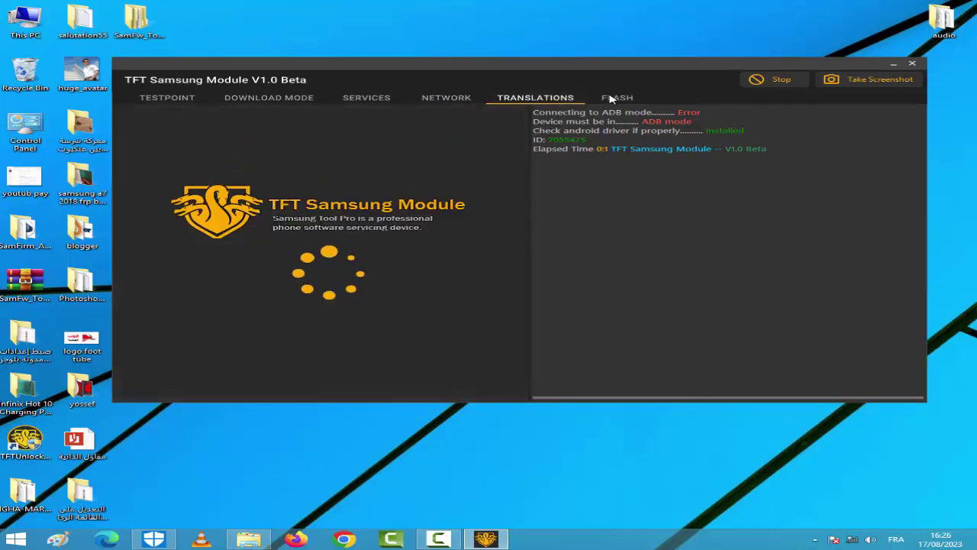
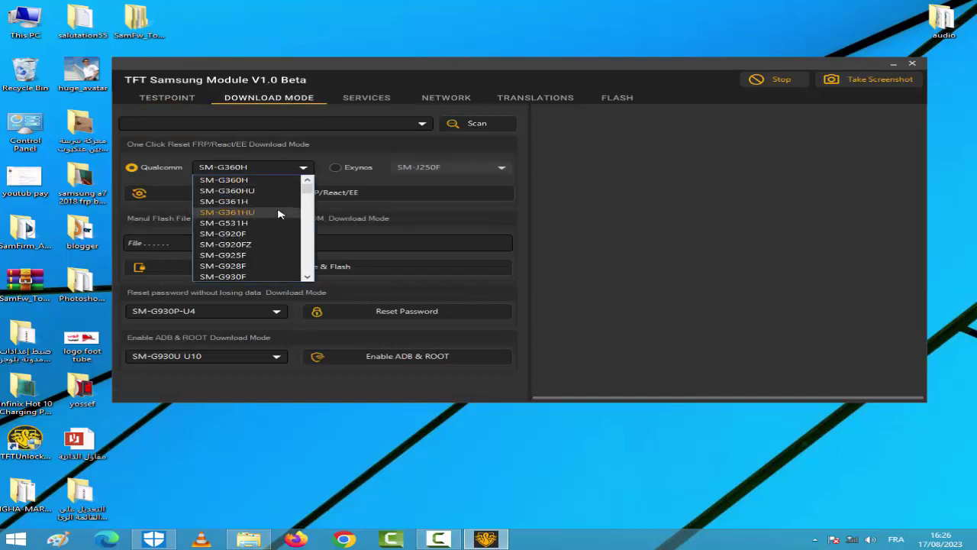
scroll(276, 207, down, 5)
scroll(276, 207, down, 8)
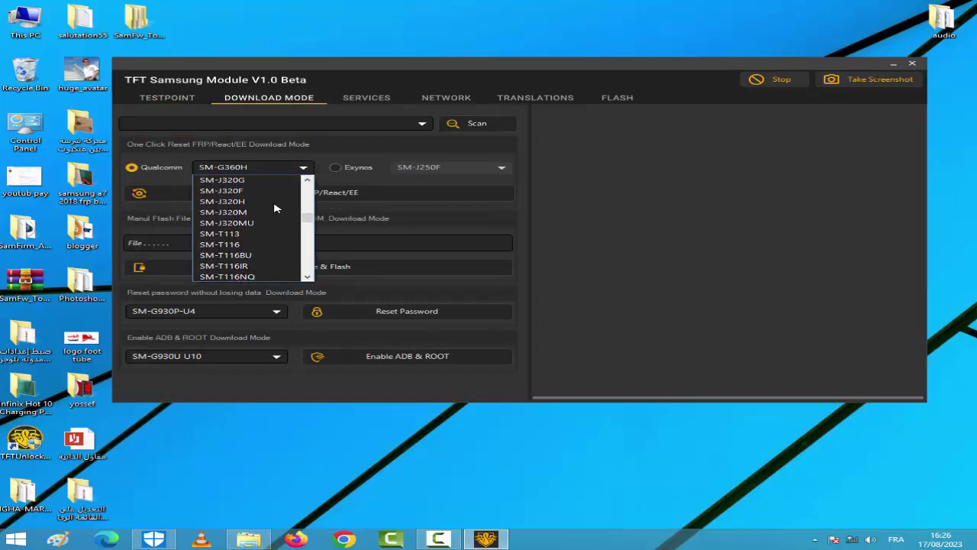
scroll(276, 208, down, 10)
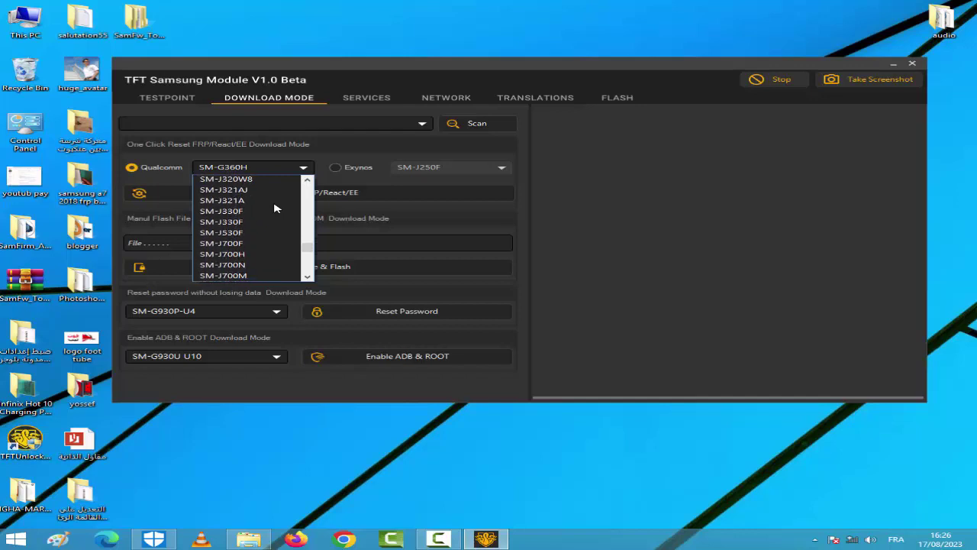
scroll(275, 208, down, 10)
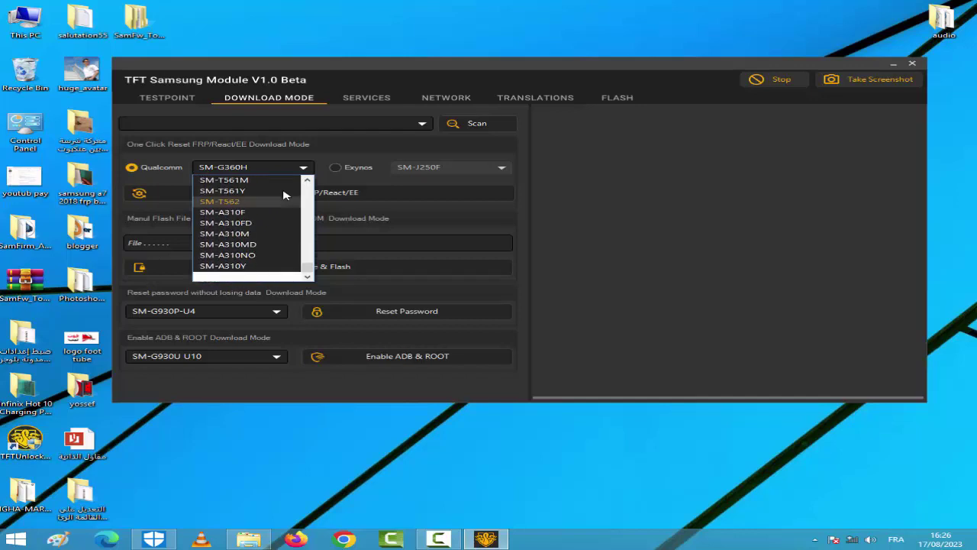
click(424, 124)
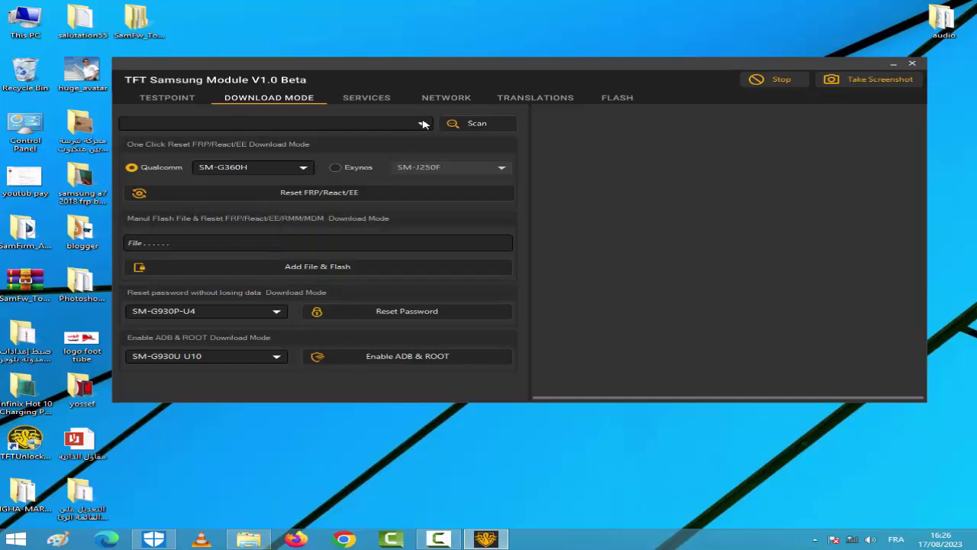
- Browse the models supported for resetting the password without losing data in Download Mode, and show the Services functions again
click(278, 312)
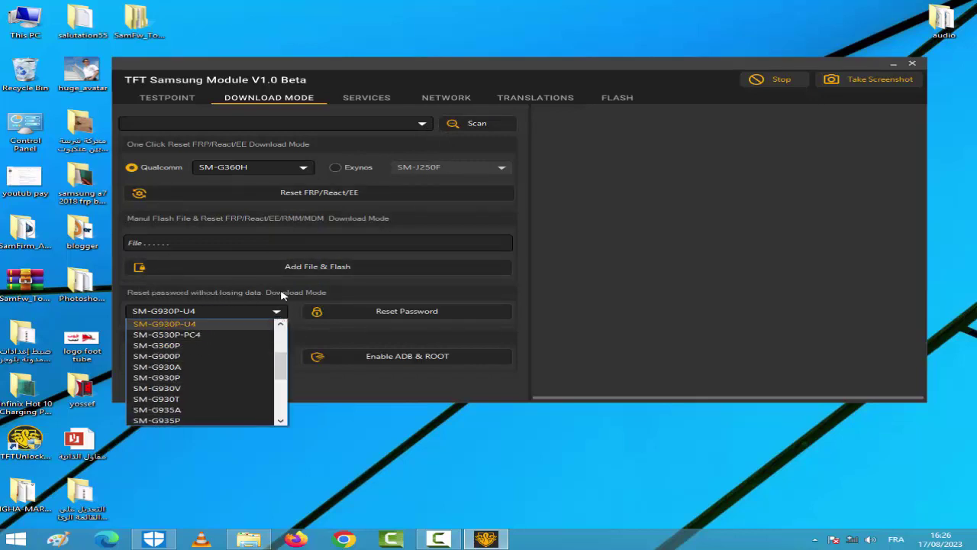
scroll(247, 350, down, 3)
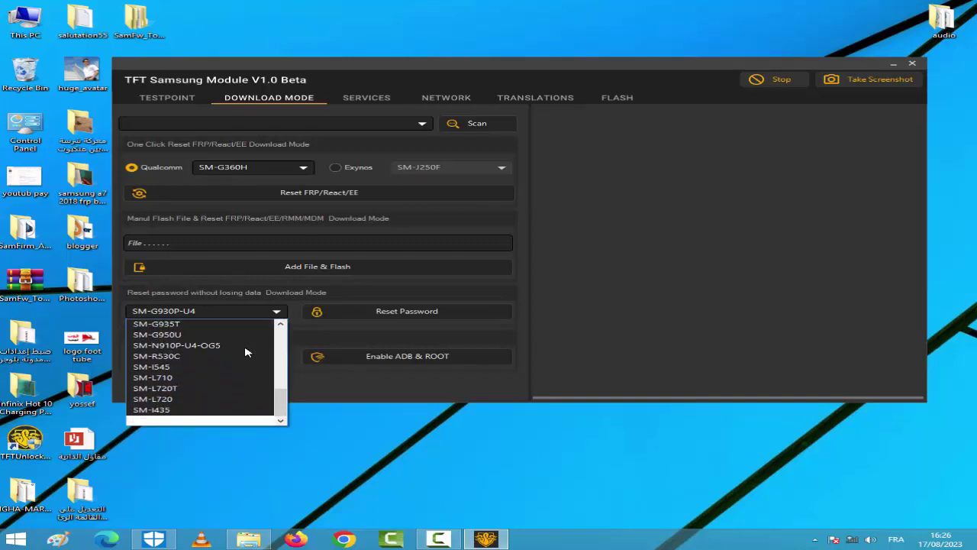
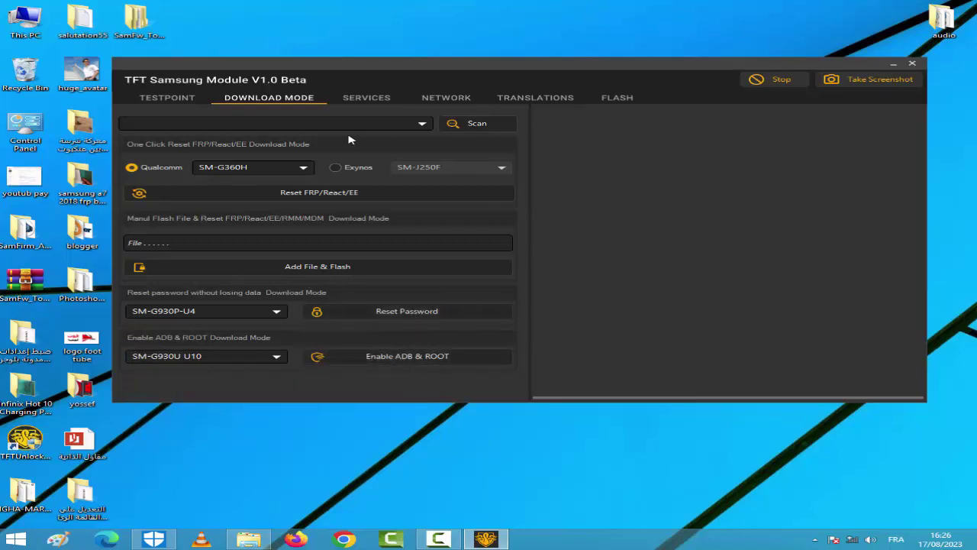
click(388, 99)
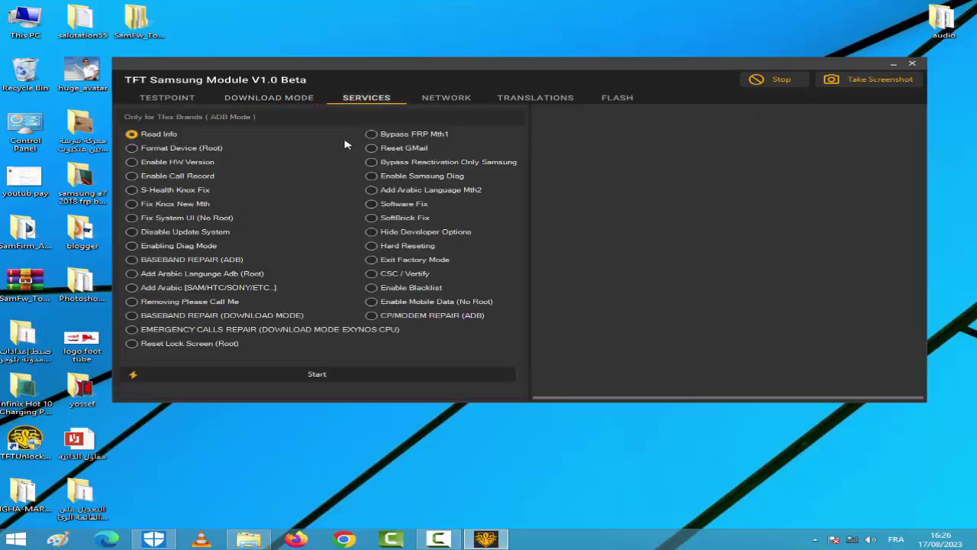